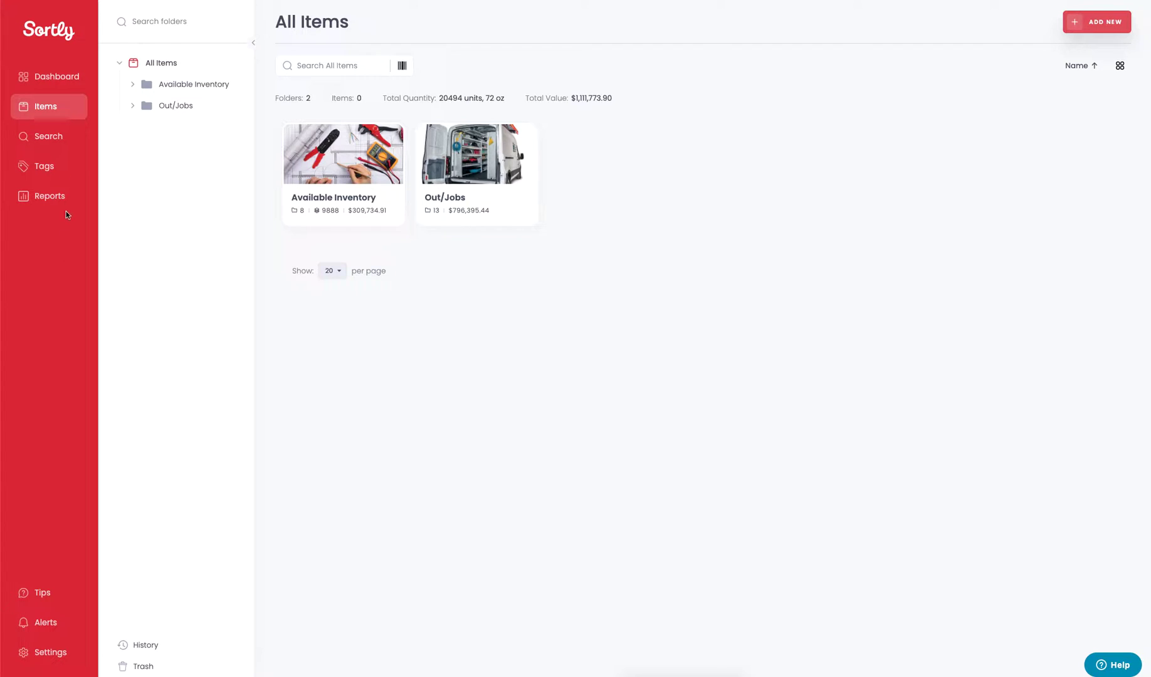
Open the Dashboard, showing 414 items, 23 folders and $1.1M across All Folders.
left_click(56, 80)
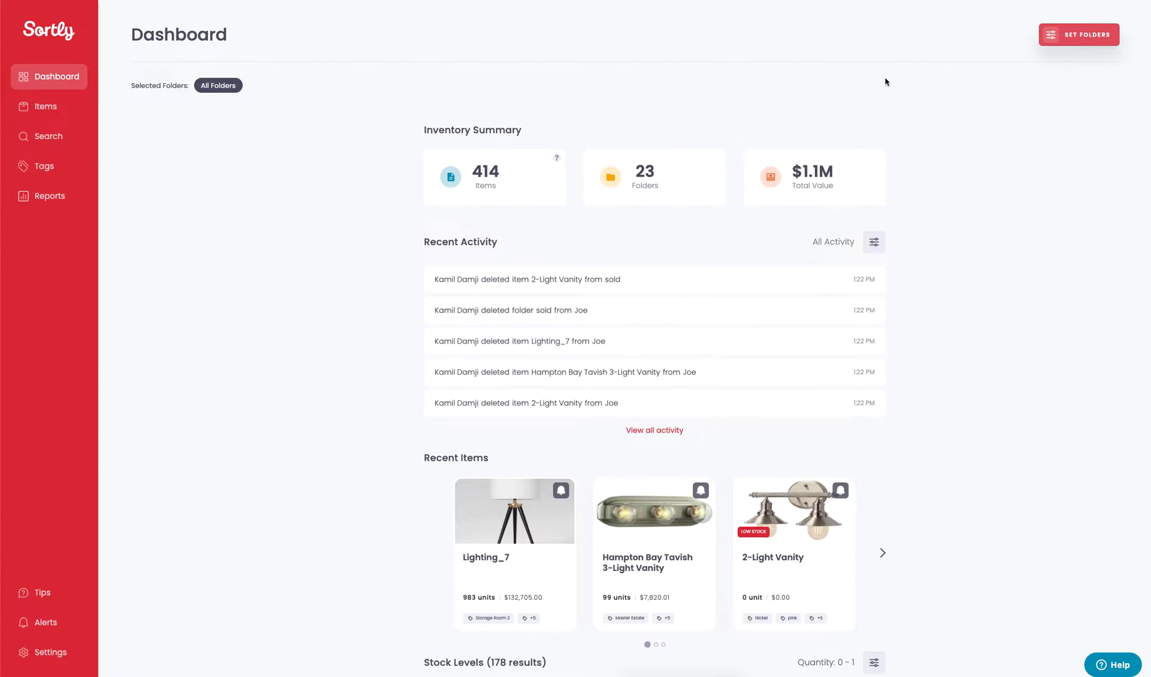
Restrict the dashboard to Available Inventory, excluding Out/Jobs, for 39 items worth $309.7K.
left_click(1064, 40)
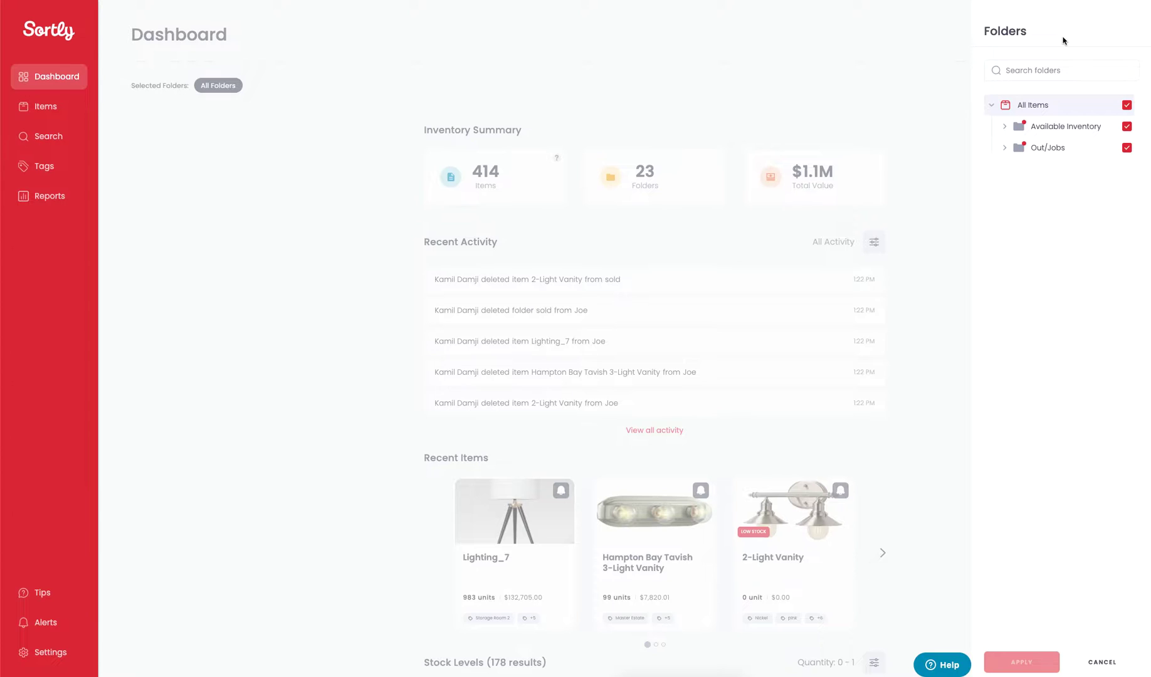
left_click(1004, 128)
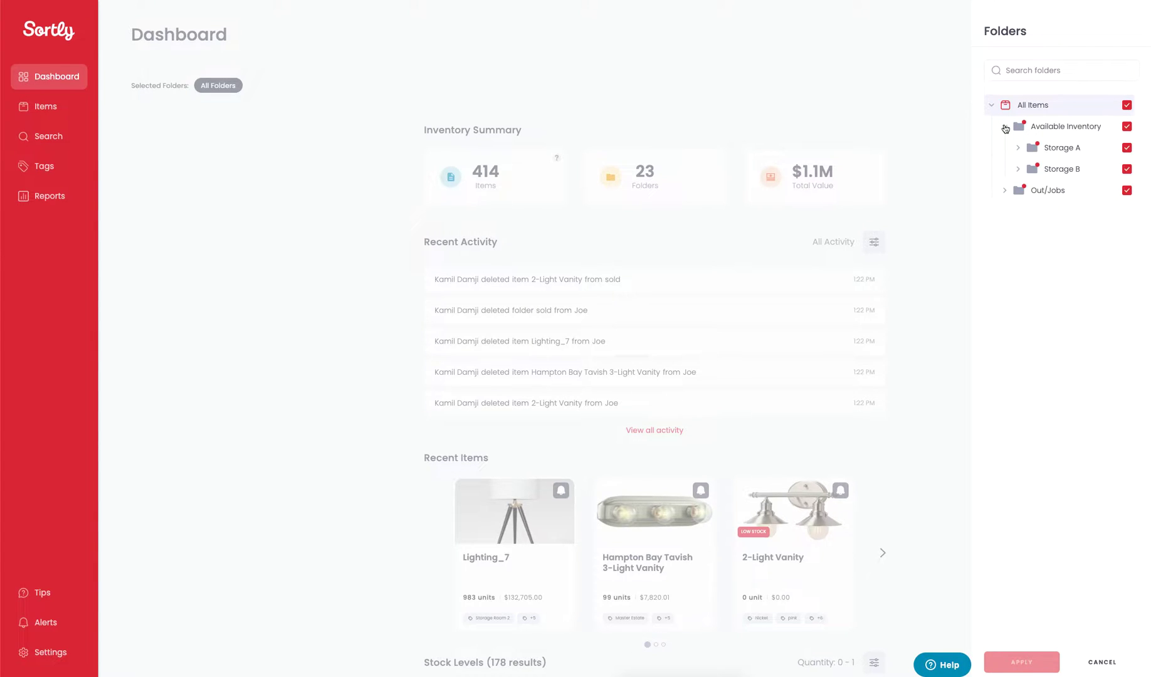
left_click(1126, 192)
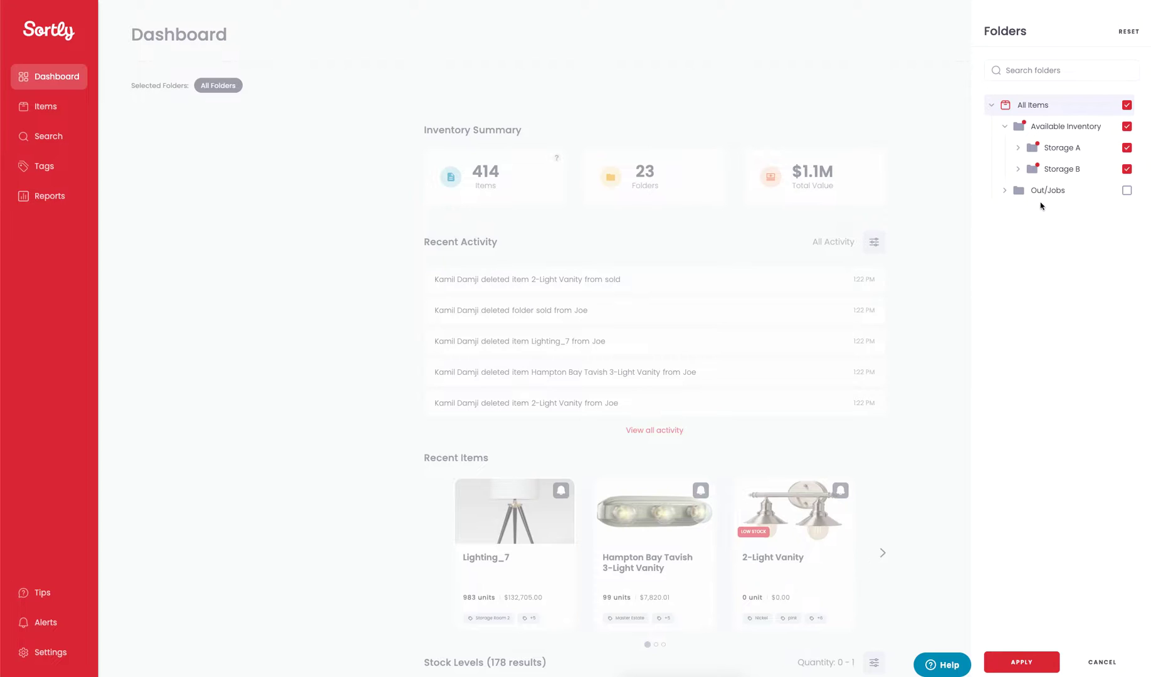
left_click(1023, 662)
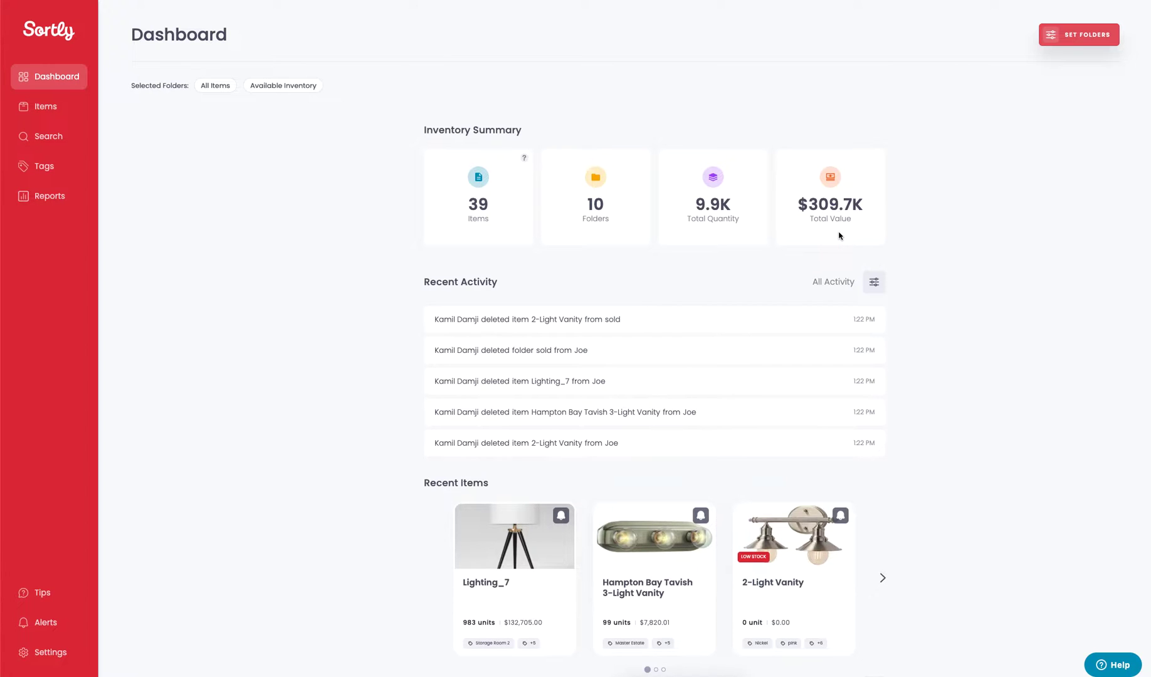
scroll(364, 291, "down", 2)
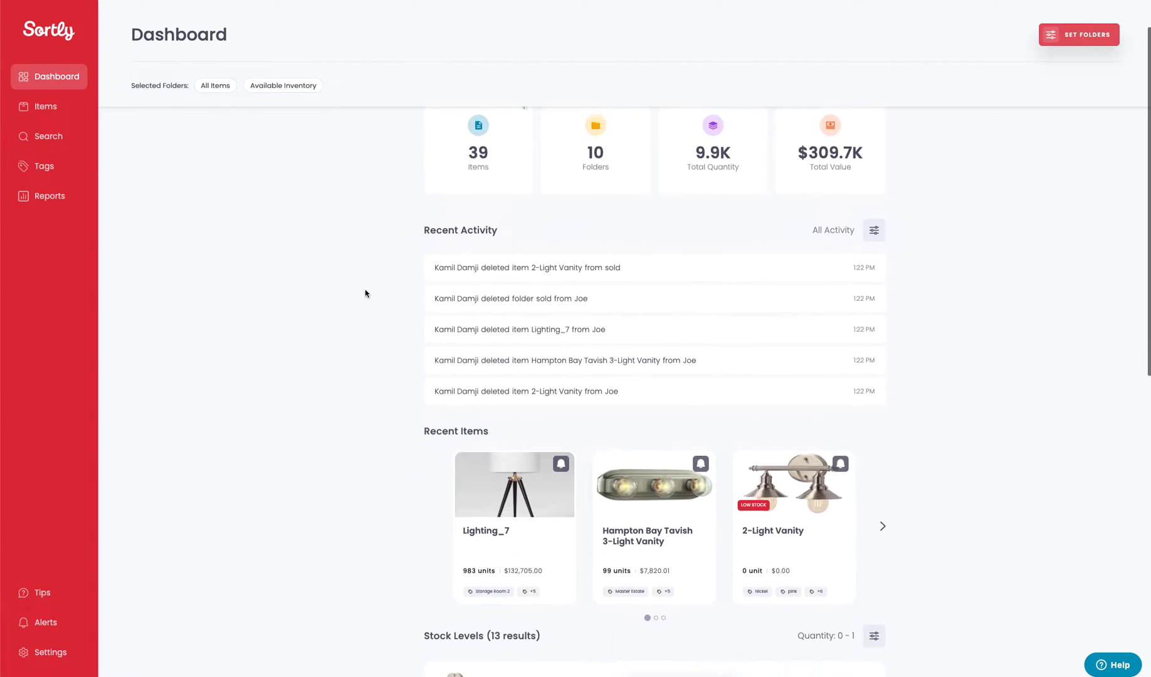
scroll(366, 293, "down", 3)
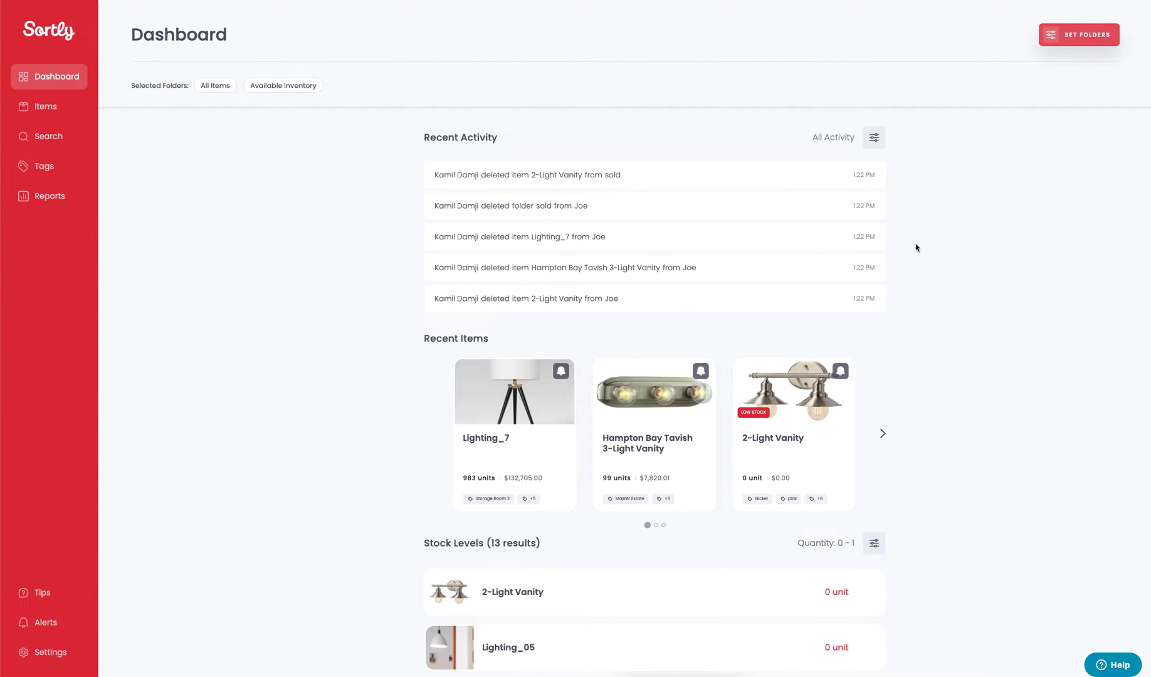
Filter Recent Activity to Quantity Changed entries, such as the Water bottle decreases.
left_click(873, 138)
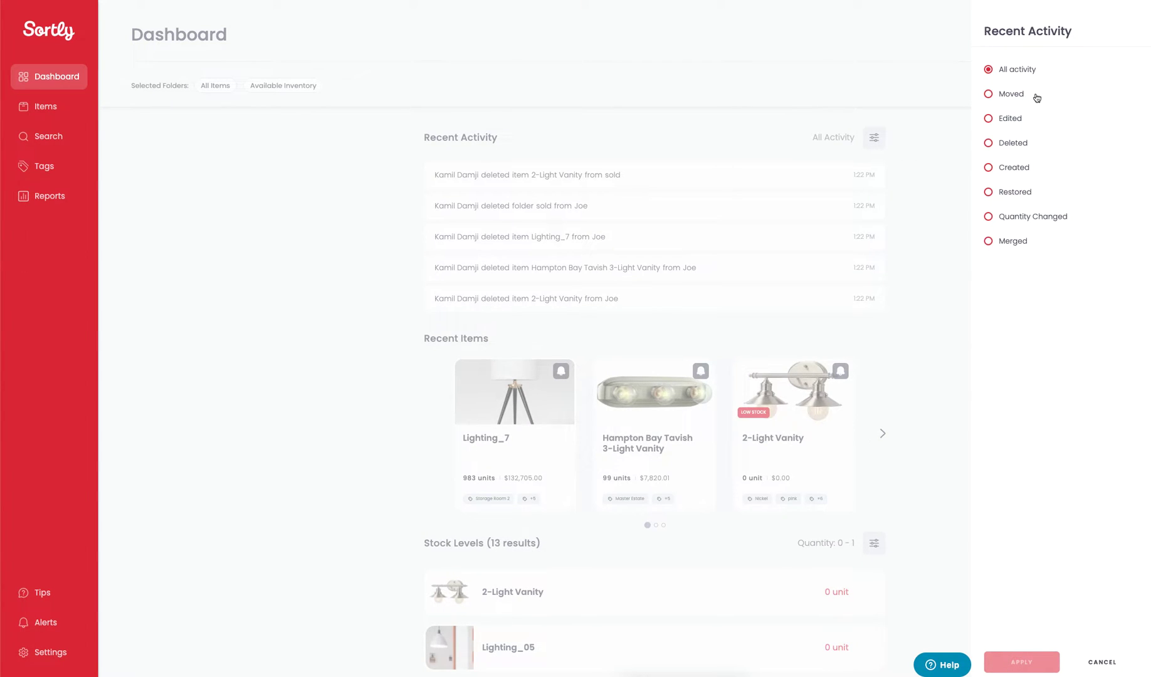
left_click(1028, 218)
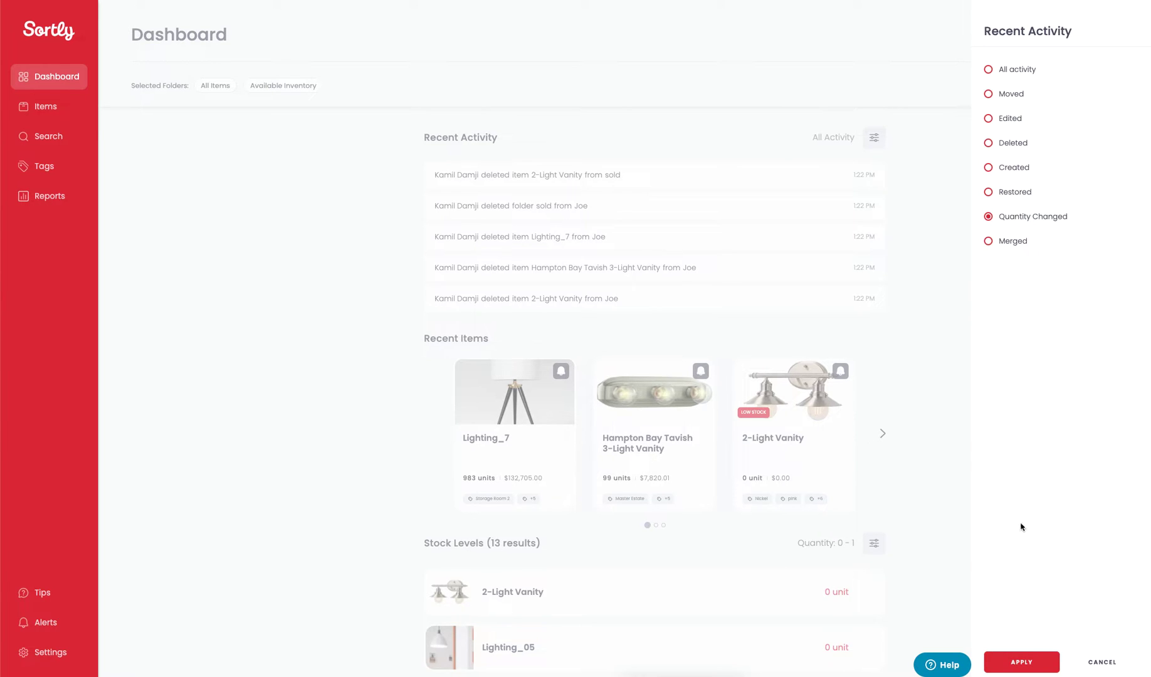
left_click(1021, 661)
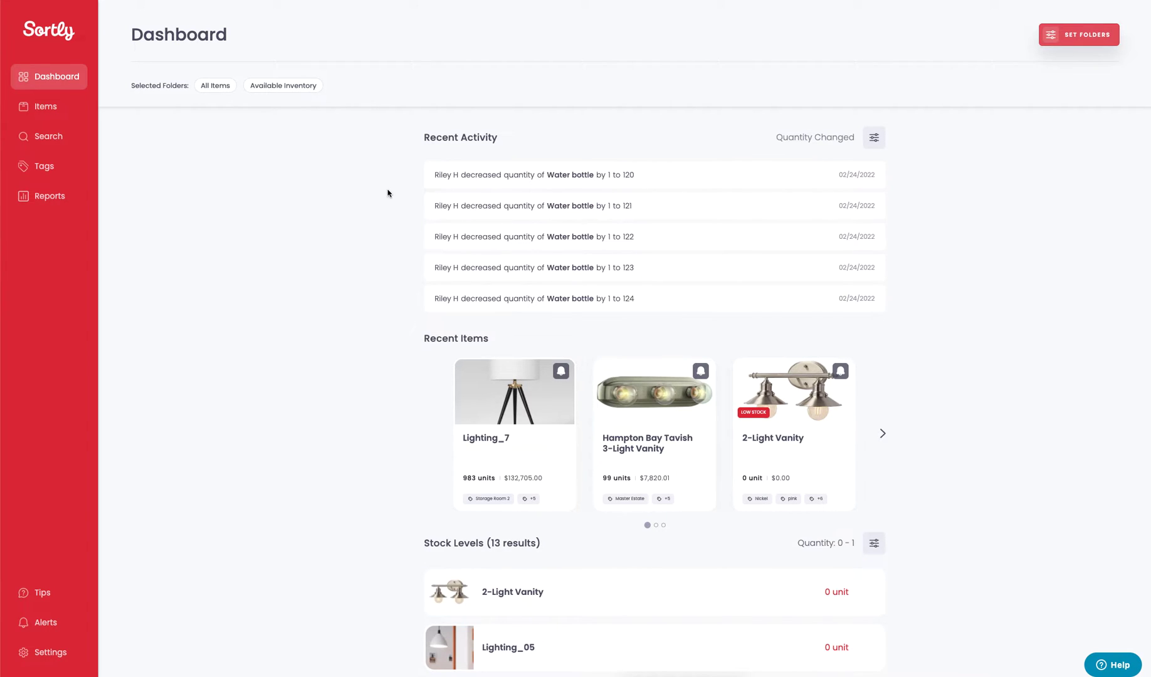
scroll(387, 216, "down", 2)
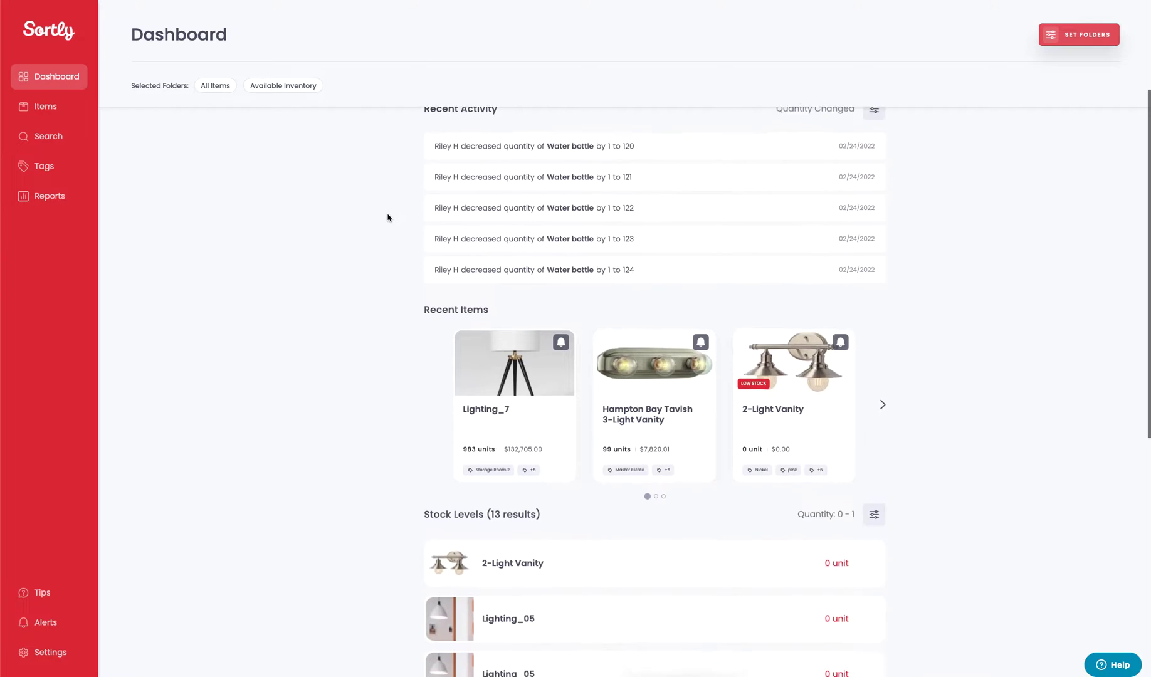
scroll(387, 218, "down", 2)
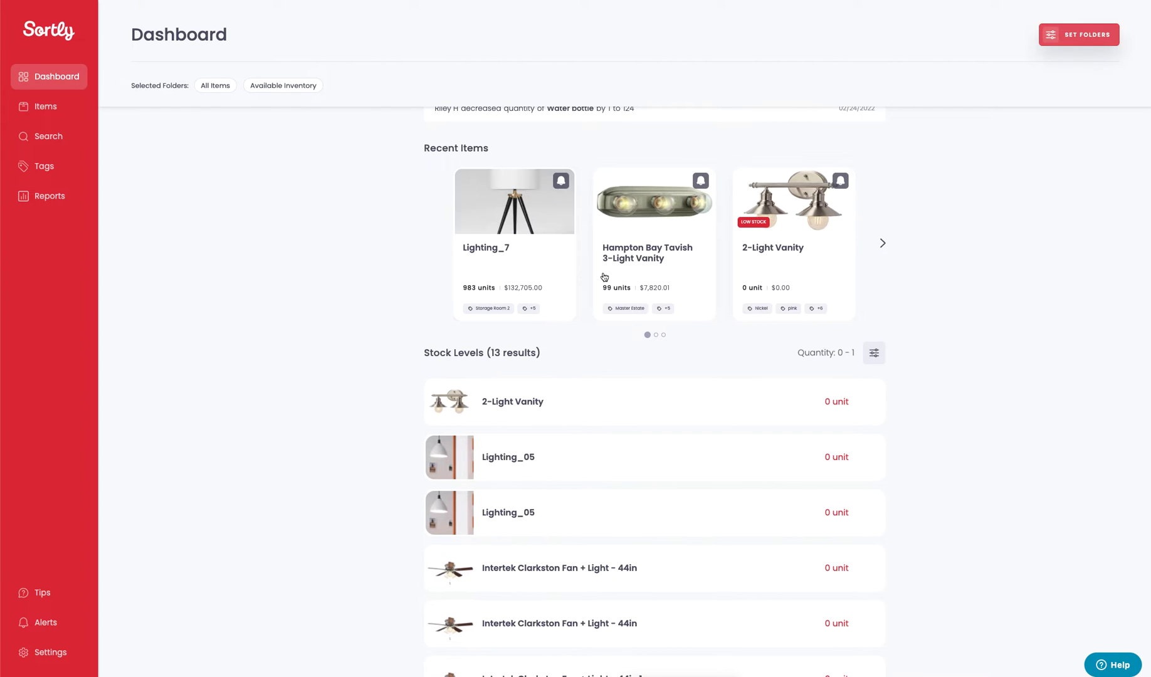
left_click(882, 244)
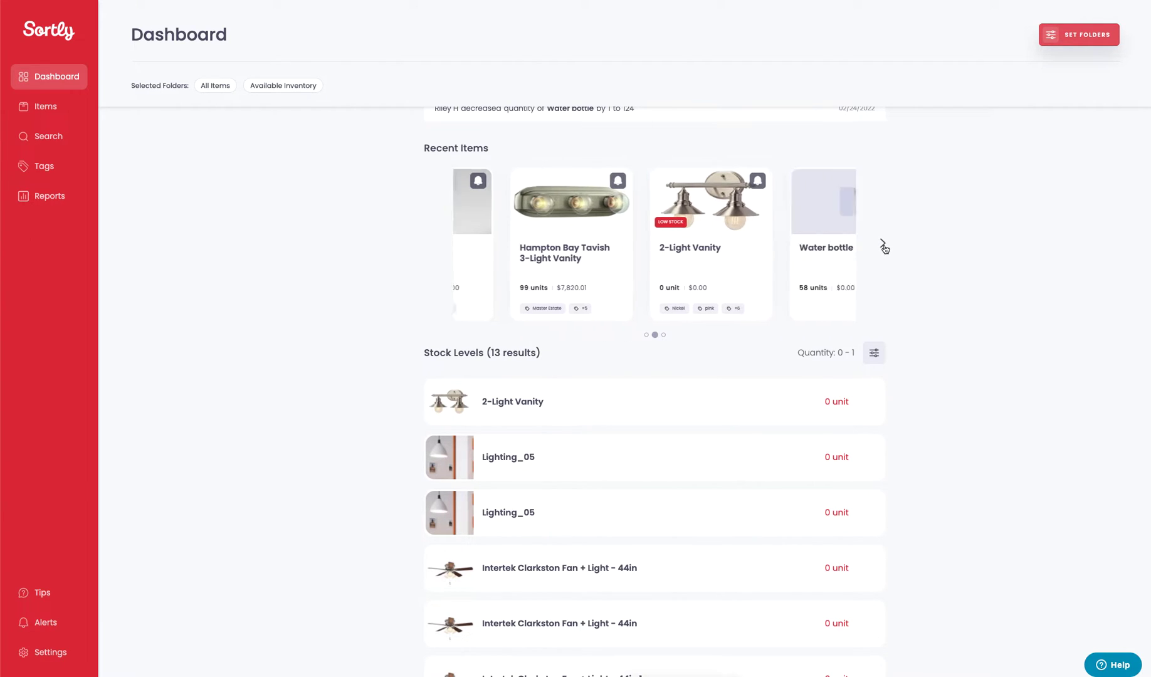
left_click(883, 246)
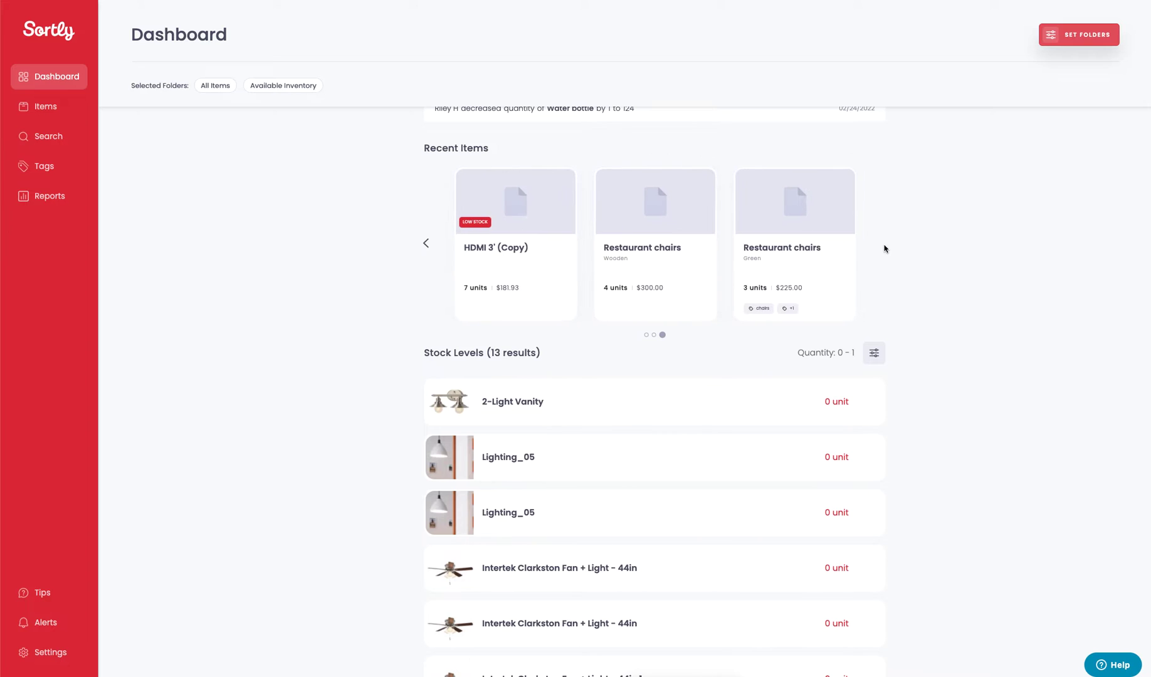
left_click(425, 244)
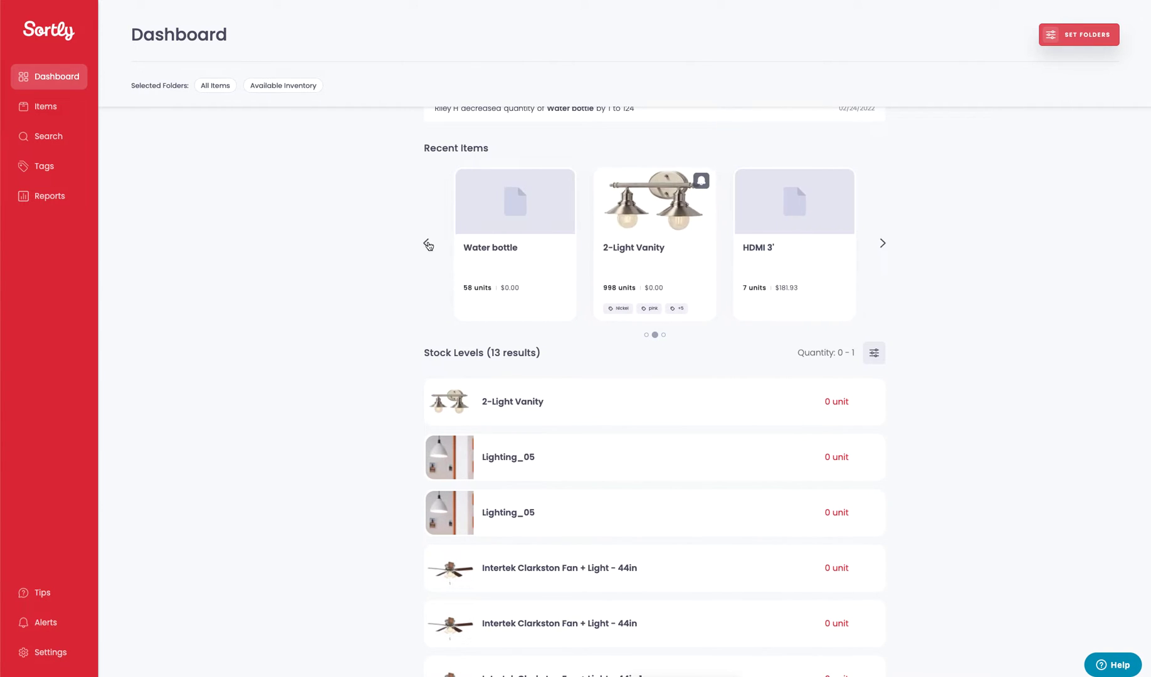
left_click(425, 244)
scroll(388, 255, "down", 2)
scroll(388, 254, "down", 3)
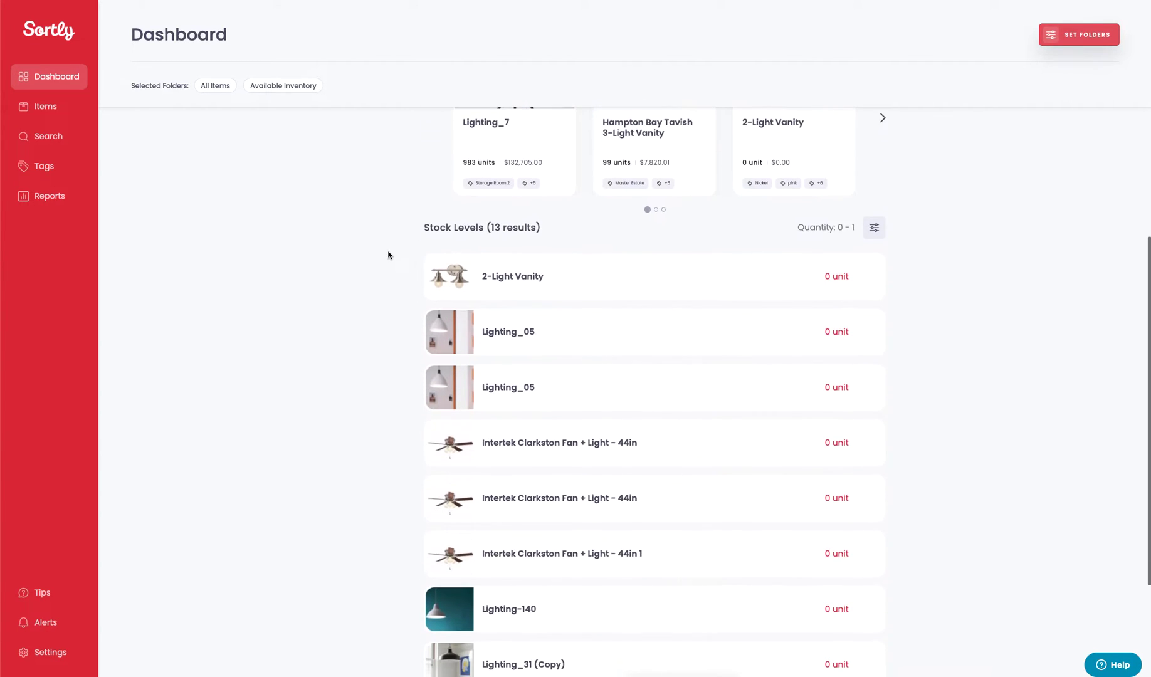
scroll(388, 254, "down", 1)
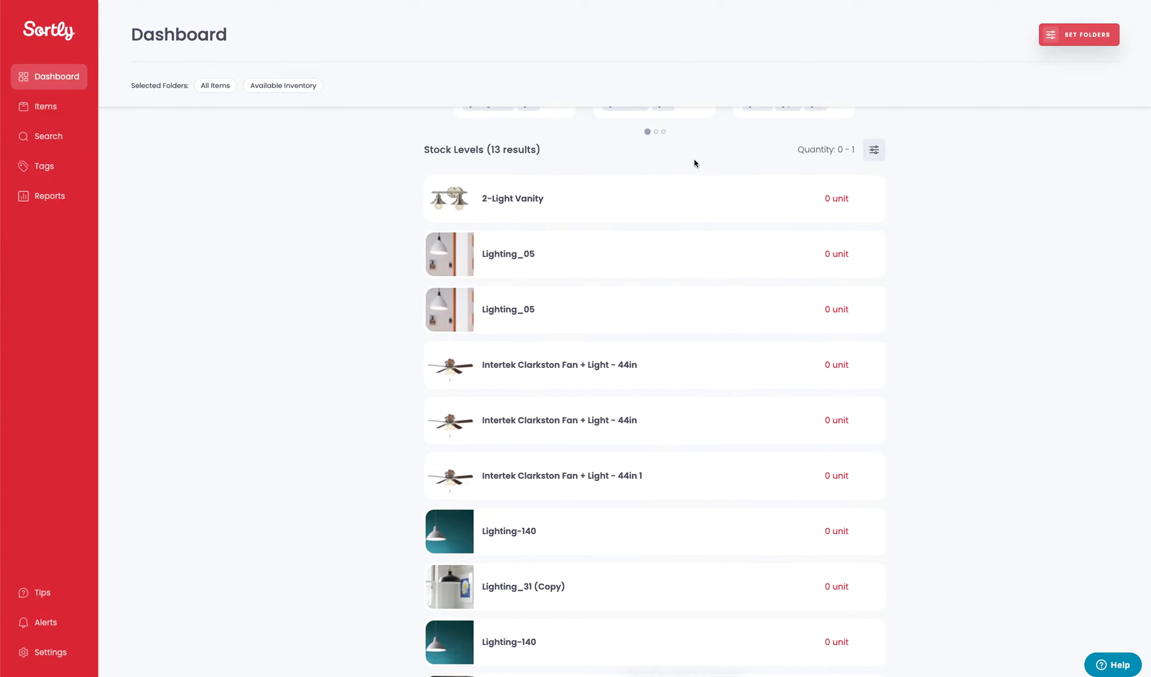
left_click(874, 150)
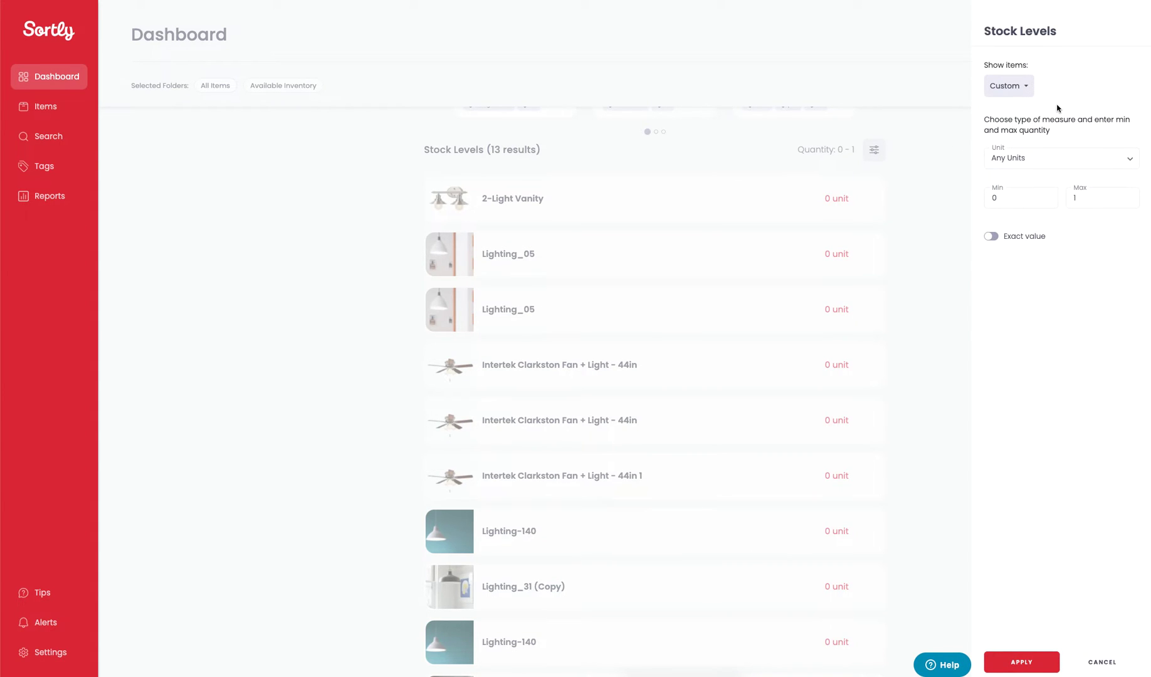
left_click(1022, 93)
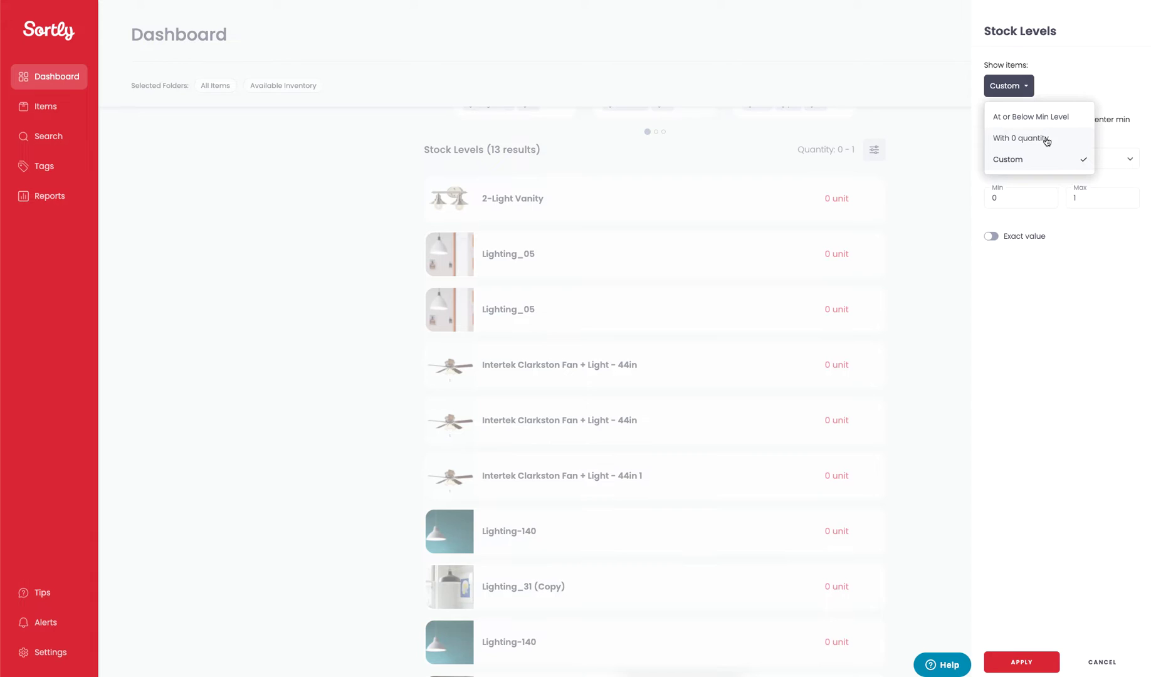
left_click(1096, 95)
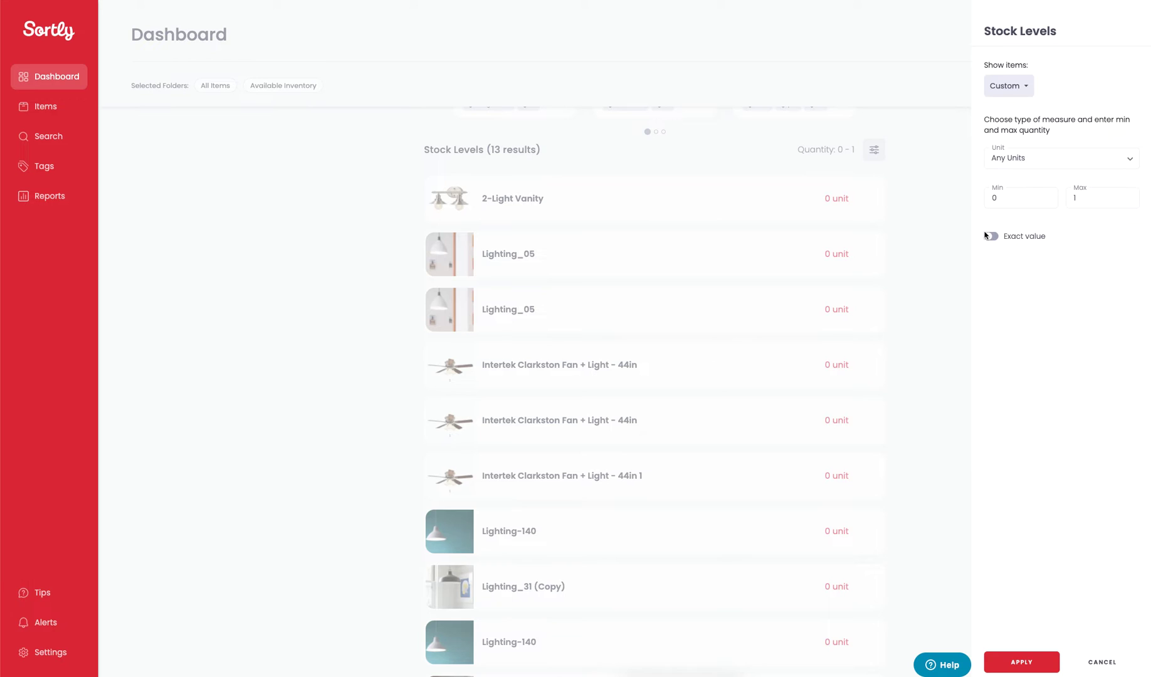
left_click(957, 234)
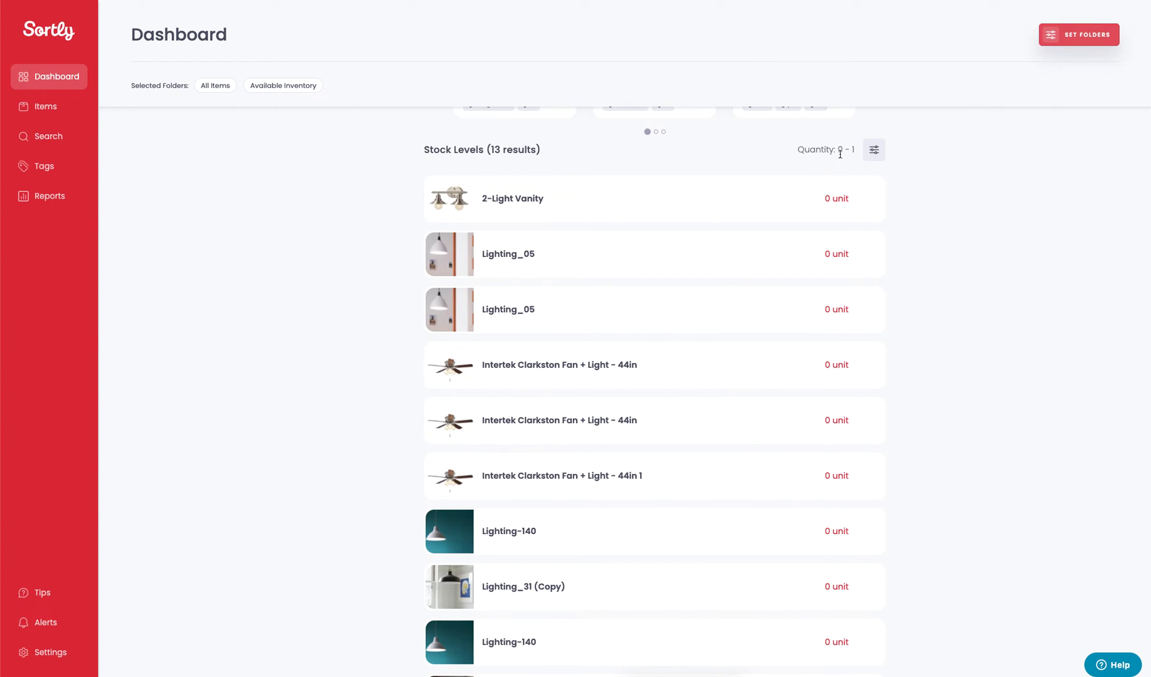
mouse_move(732, 198)
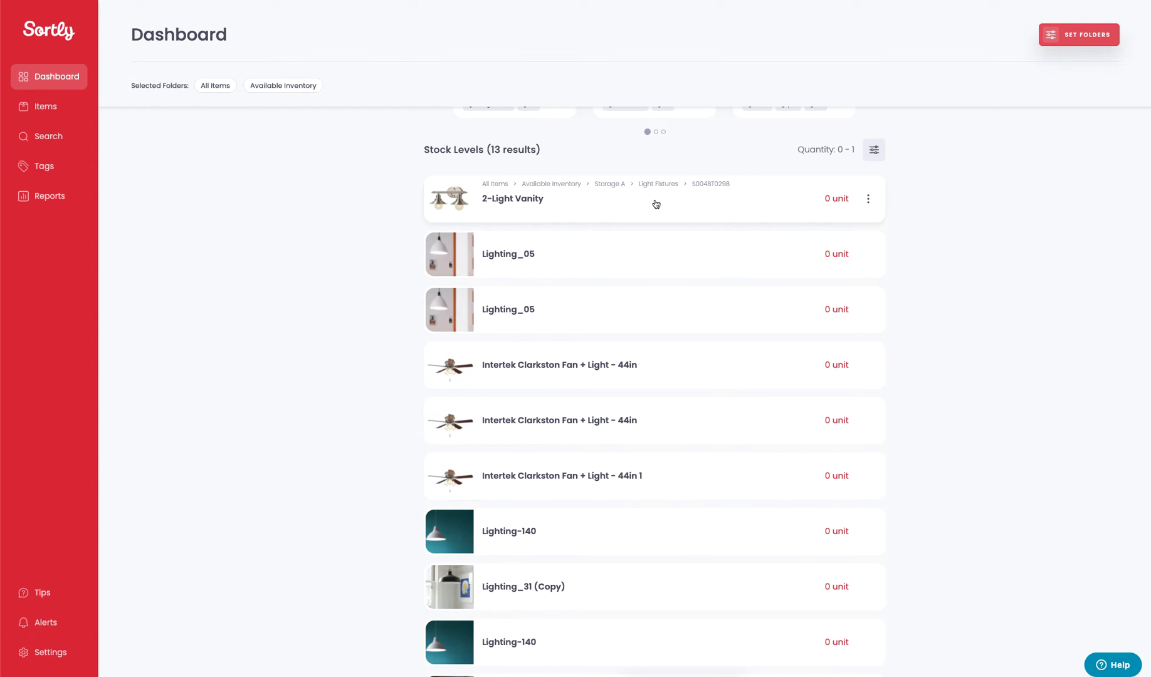
mouse_move(617, 251)
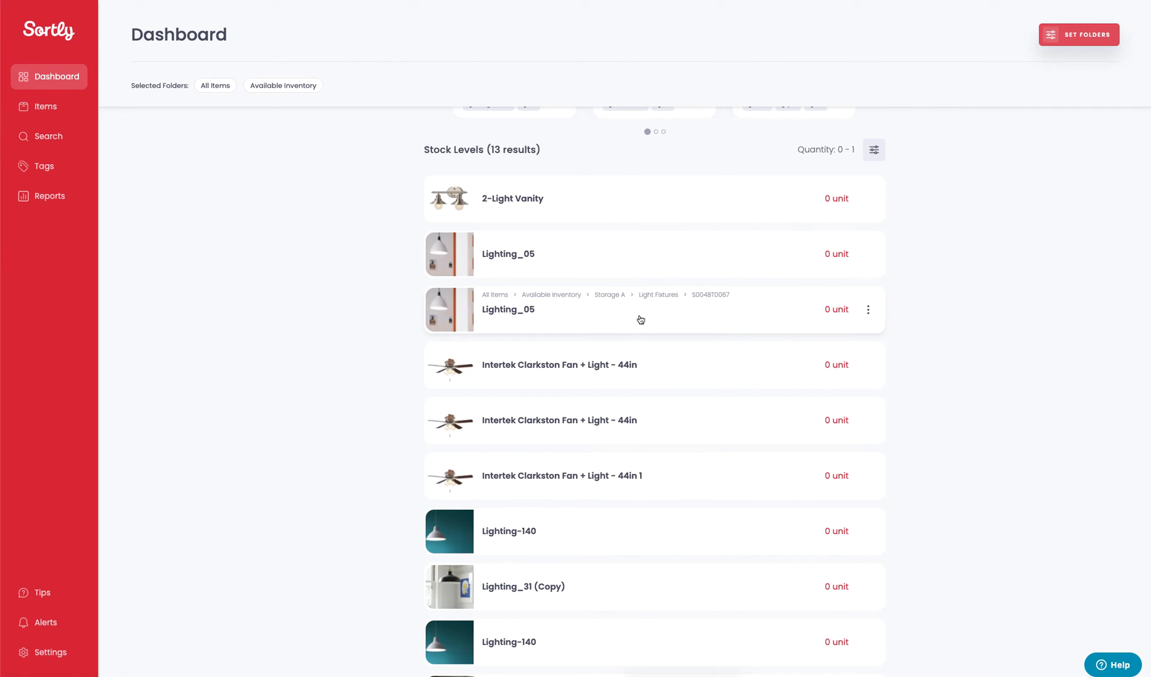
scroll(661, 353, "down", 2)
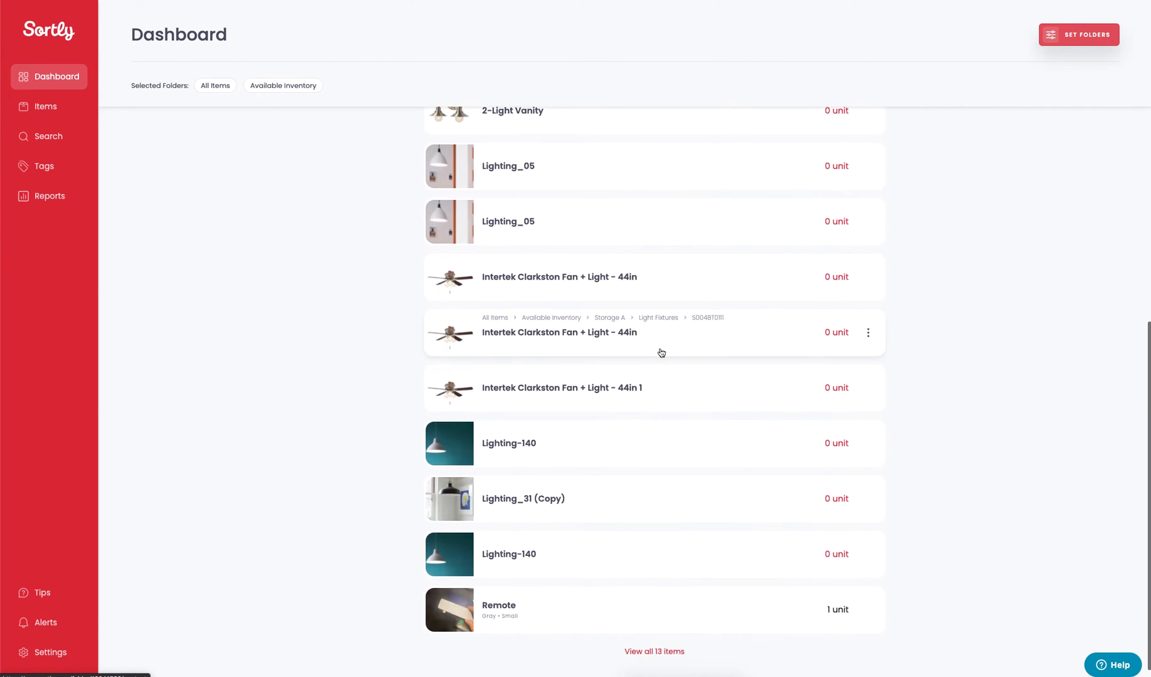
scroll(661, 352, "down", 1)
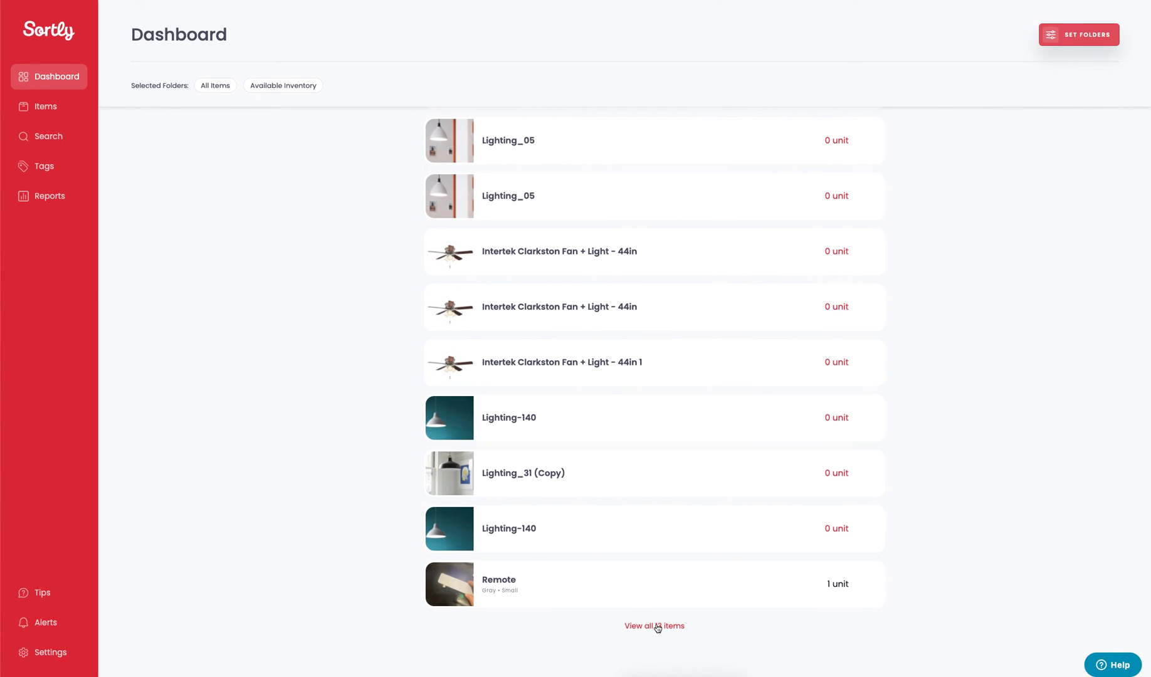
scroll(920, 505, "up", 1)
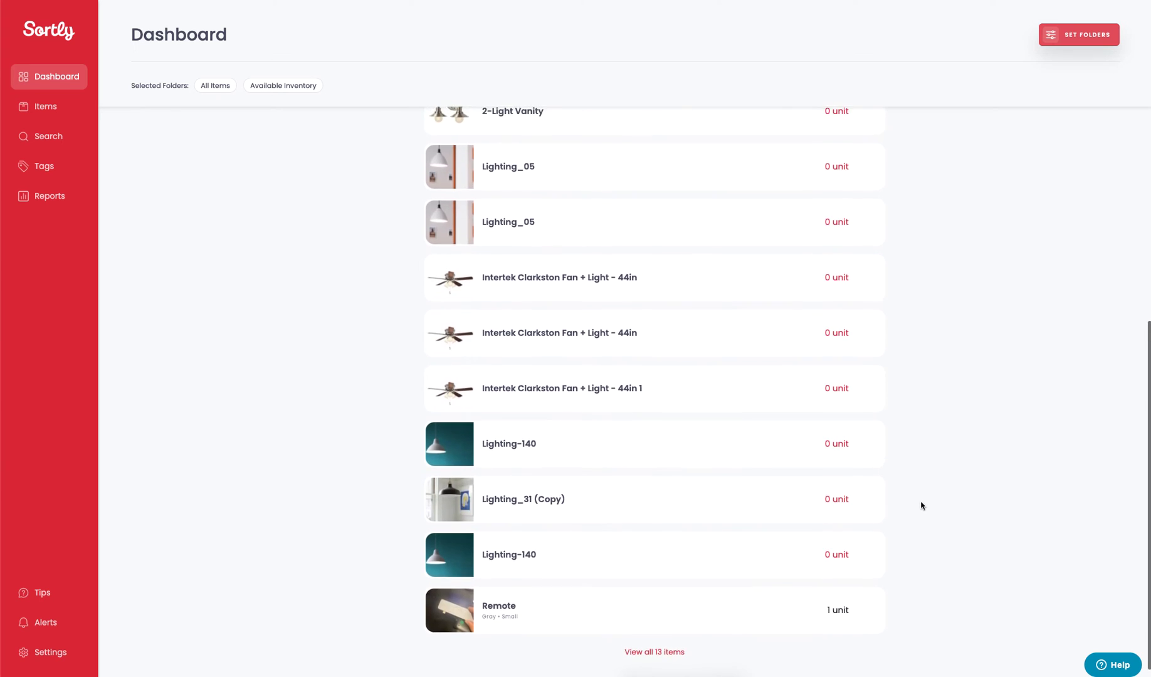
scroll(920, 506, "up", 3)
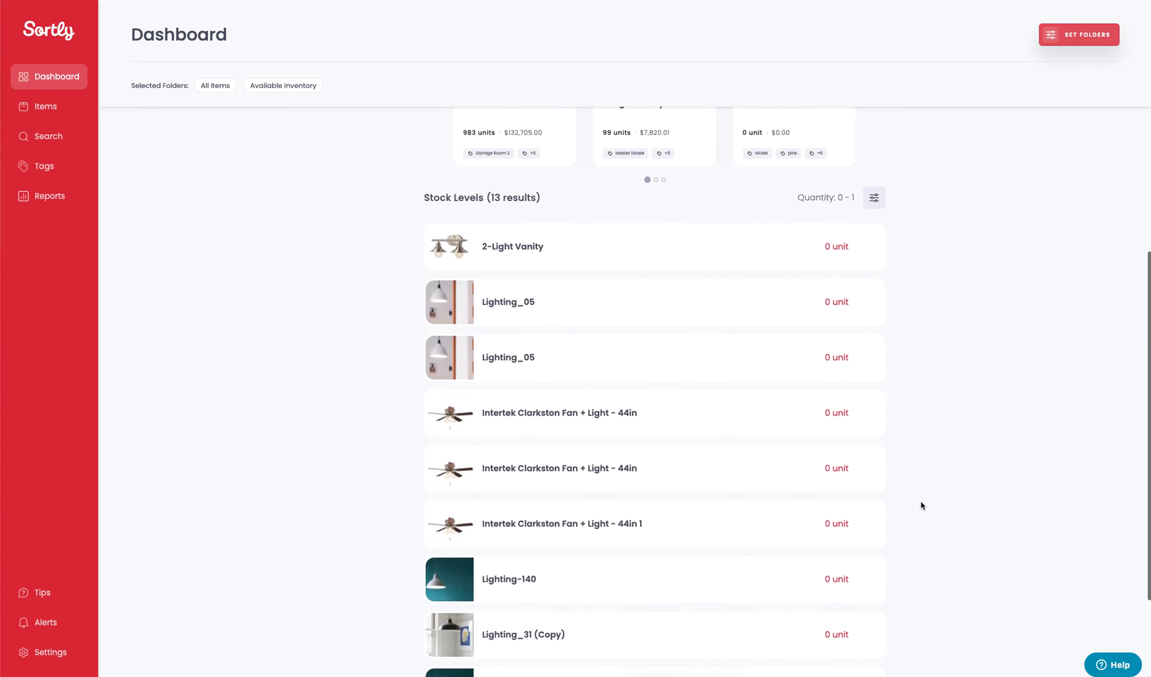
scroll(920, 506, "up", 3)
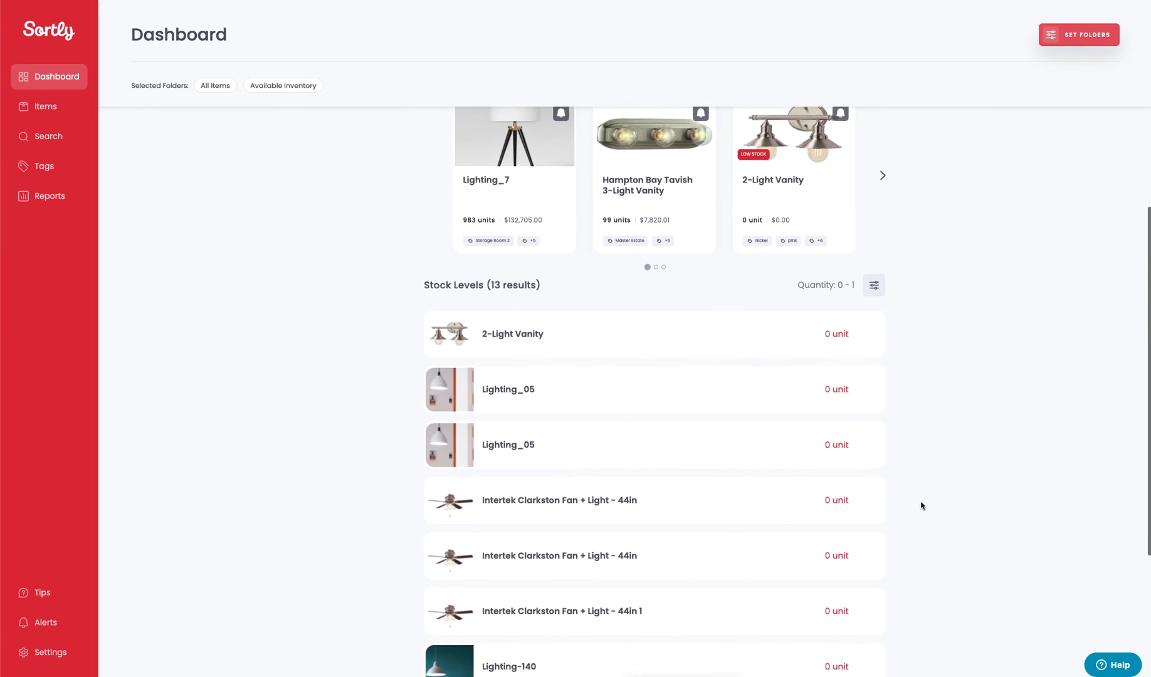
scroll(920, 505, "up", 4)
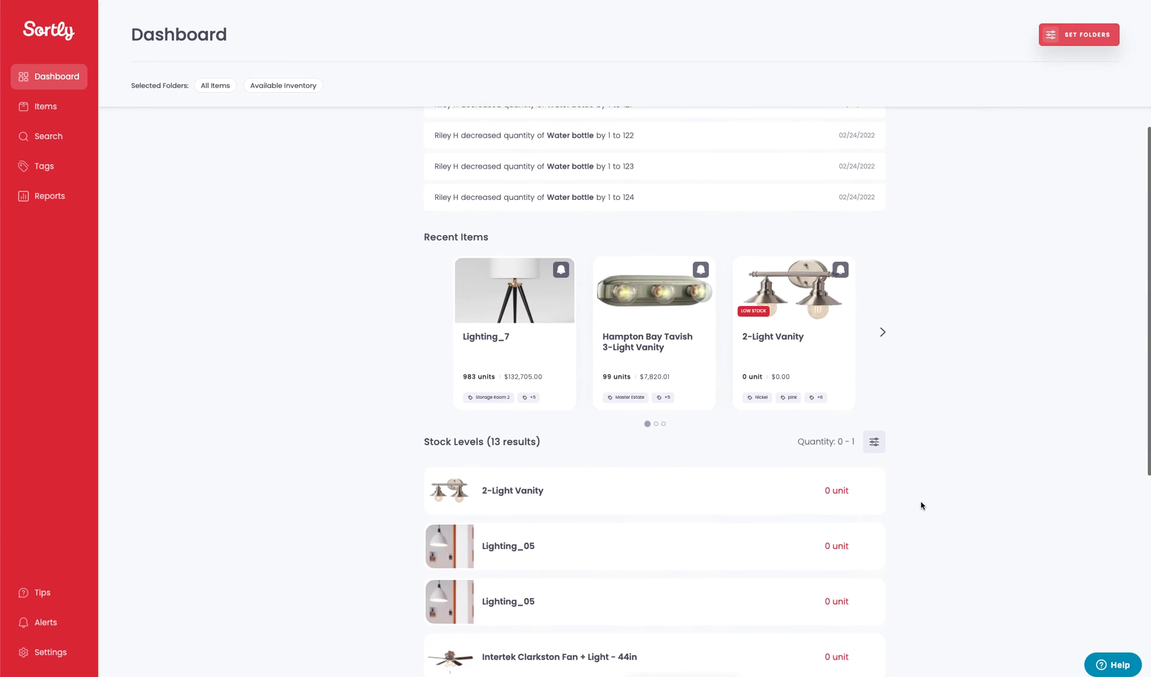
scroll(920, 505, "up", 4)
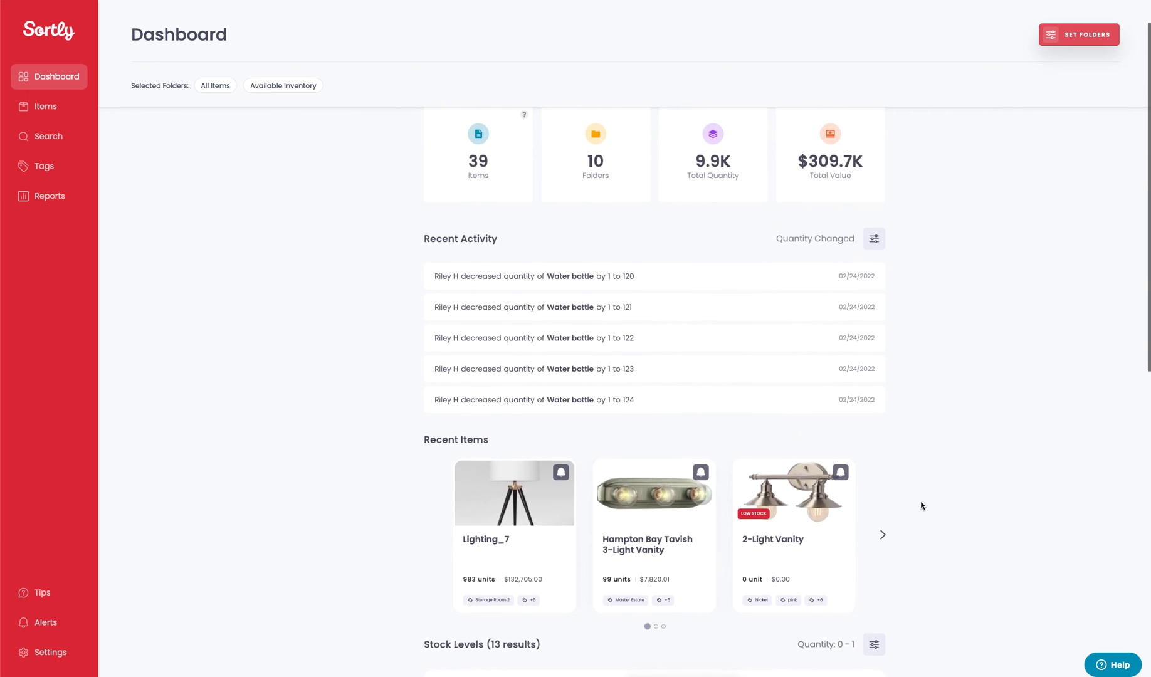